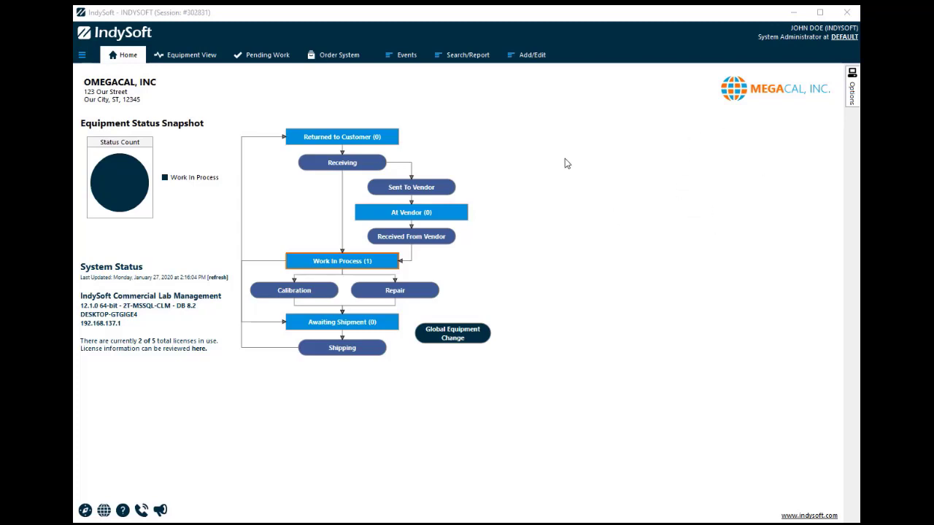
- Open the Company Custom Lists editor for ABC COMPANY with List # 1 selected
left_click(531, 57)
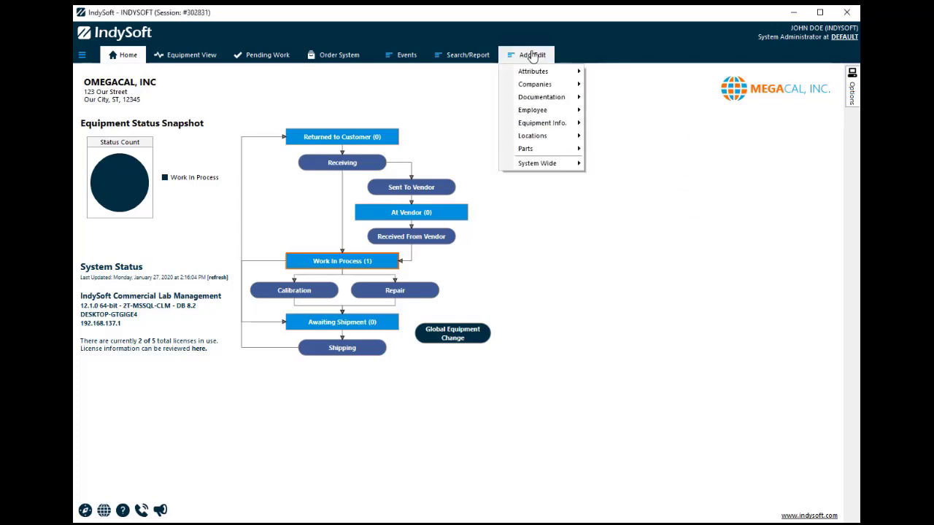
mouse_move(540, 86)
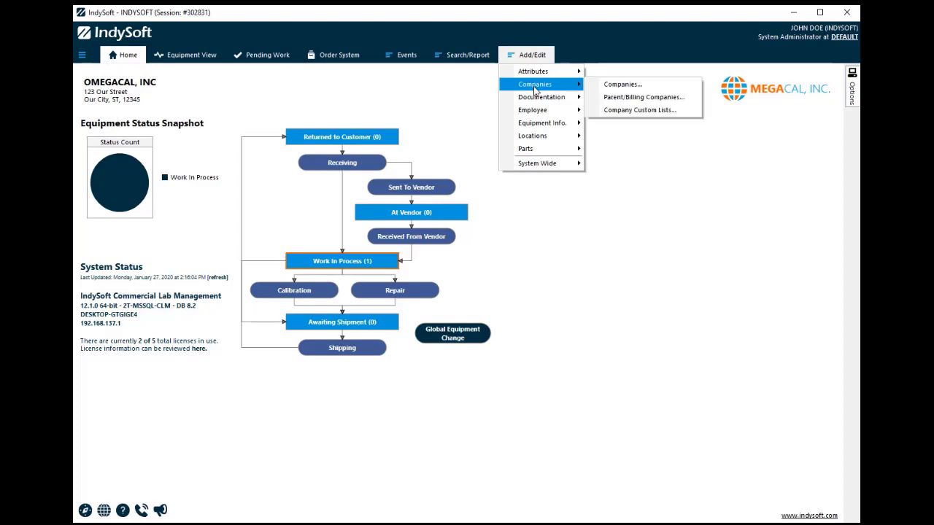
left_click(631, 111)
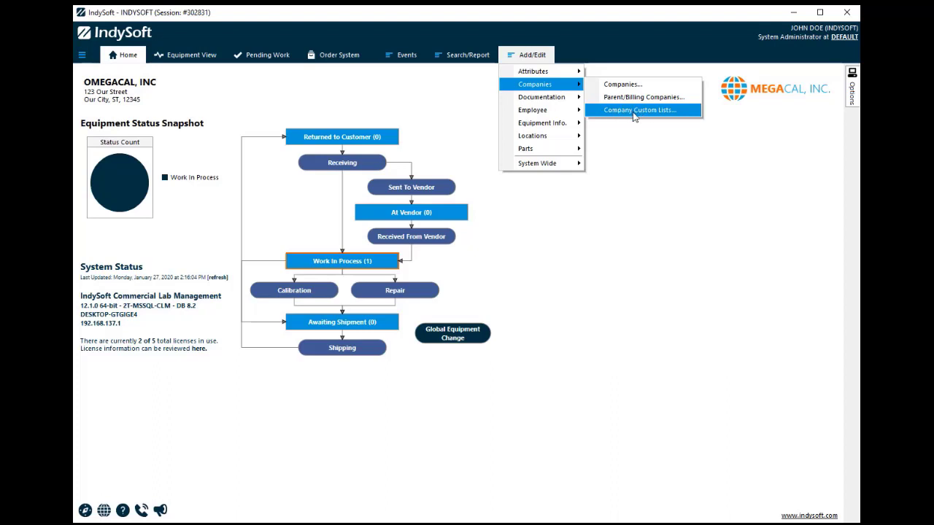
left_click(621, 111)
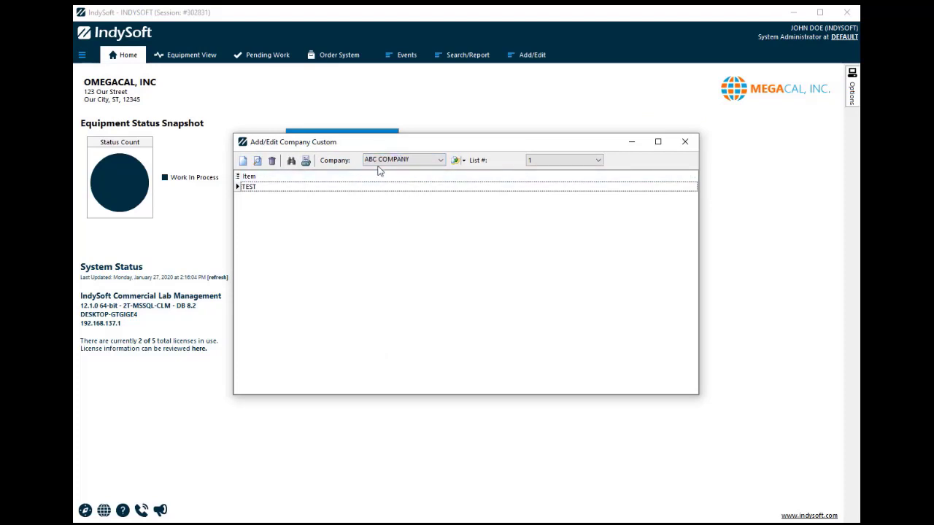
left_click(597, 160)
left_click_drag(598, 177, 597, 216)
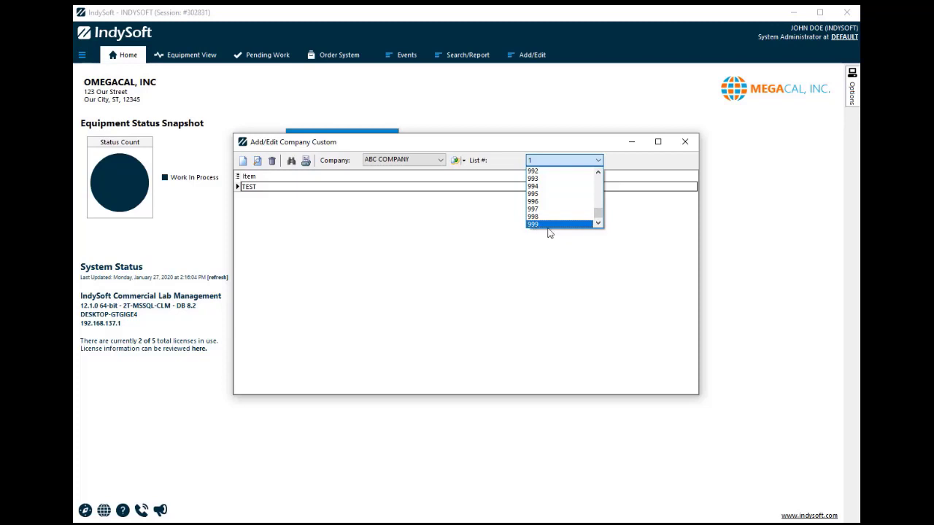
left_click_drag(598, 213, 599, 155)
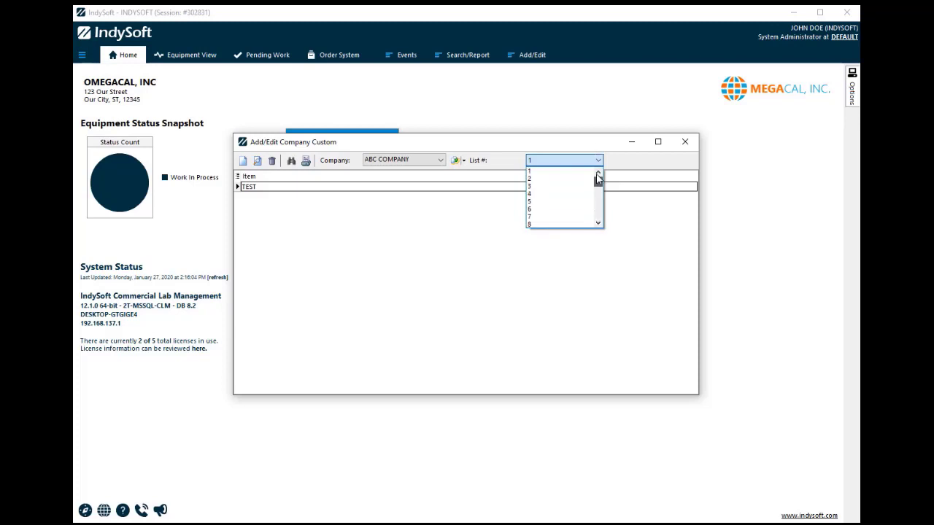
left_click(552, 175)
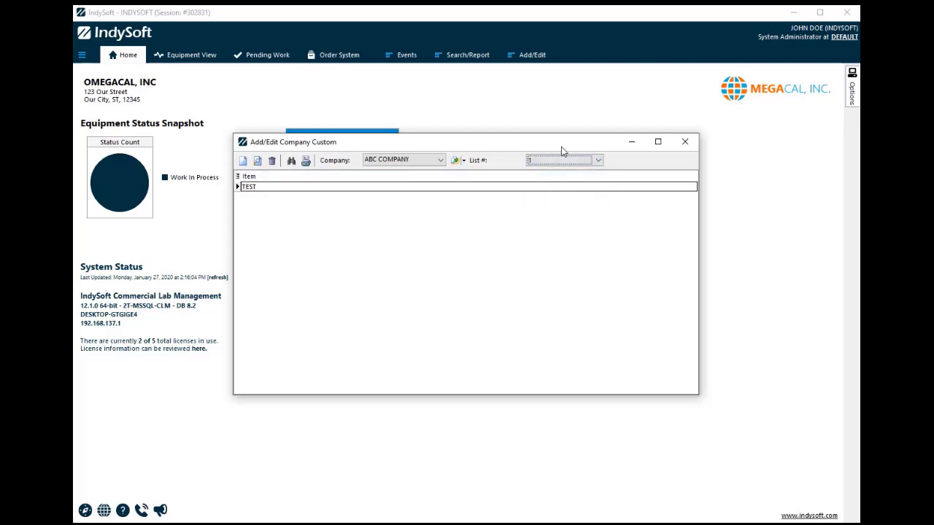
- Delete the TEST item from company custom list 1
left_click(251, 189)
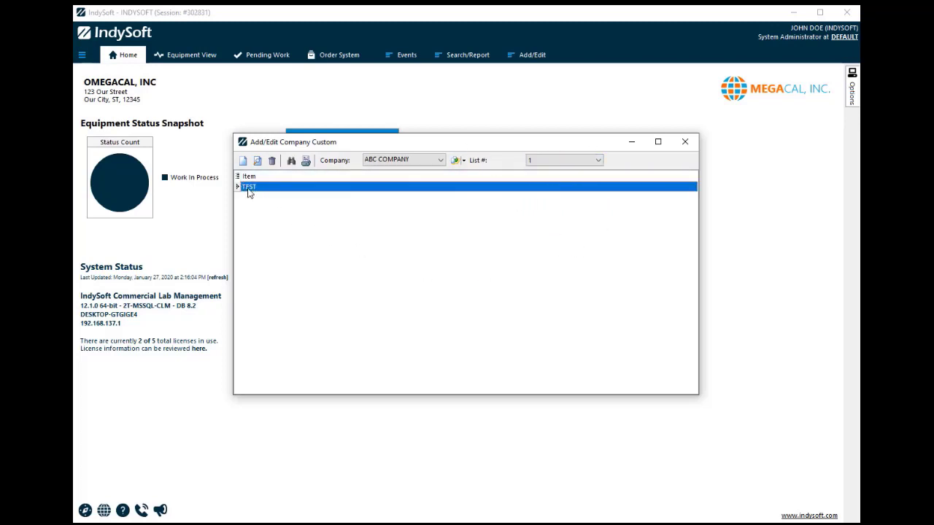
key("Delete")
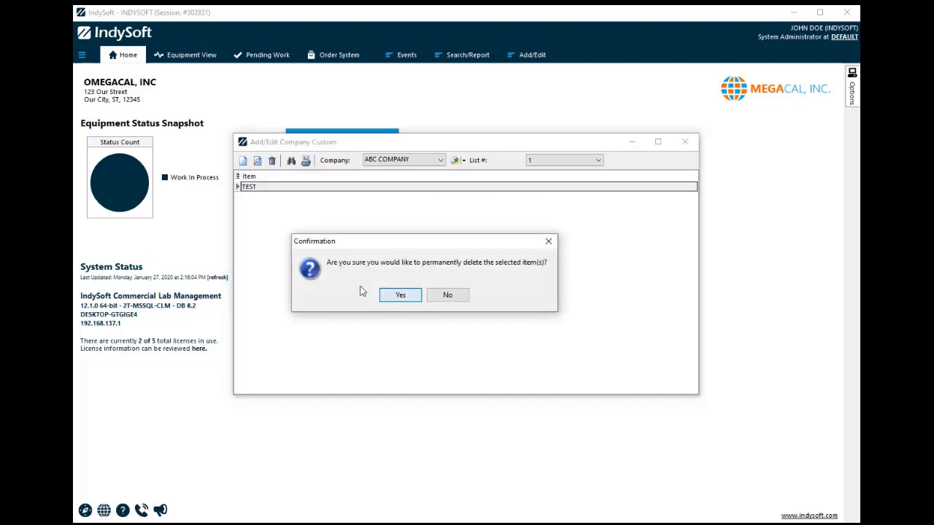
left_click(391, 299)
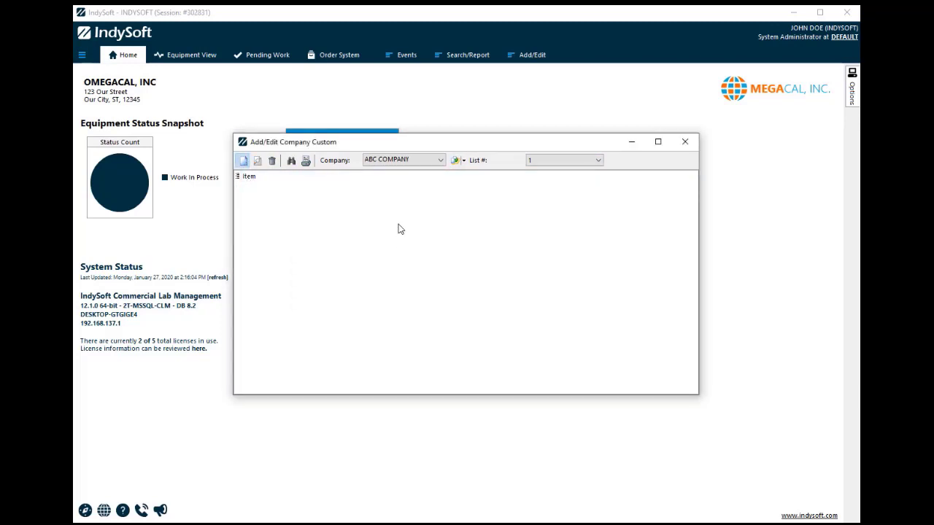
- Add ORLANDO and CHARLESTON as new items in list 1
key("Insert")
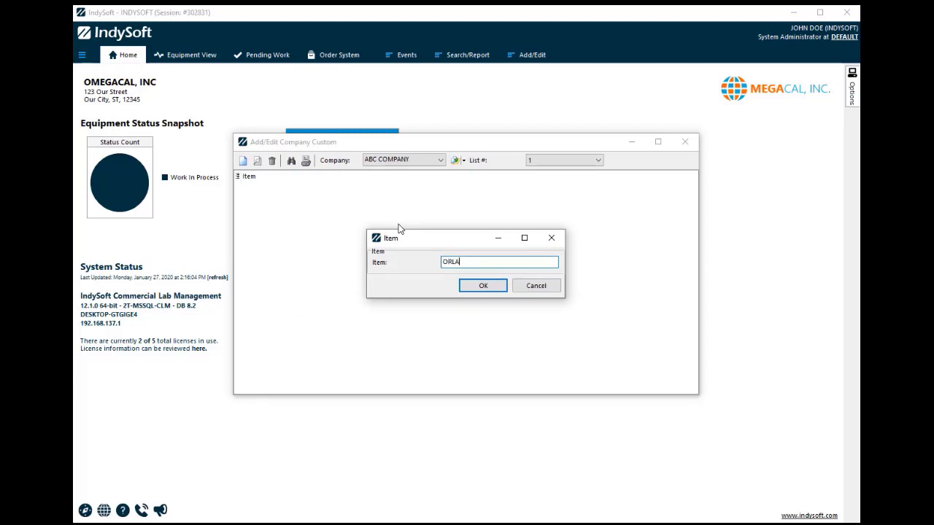
type("ORLANDO")
key("Return")
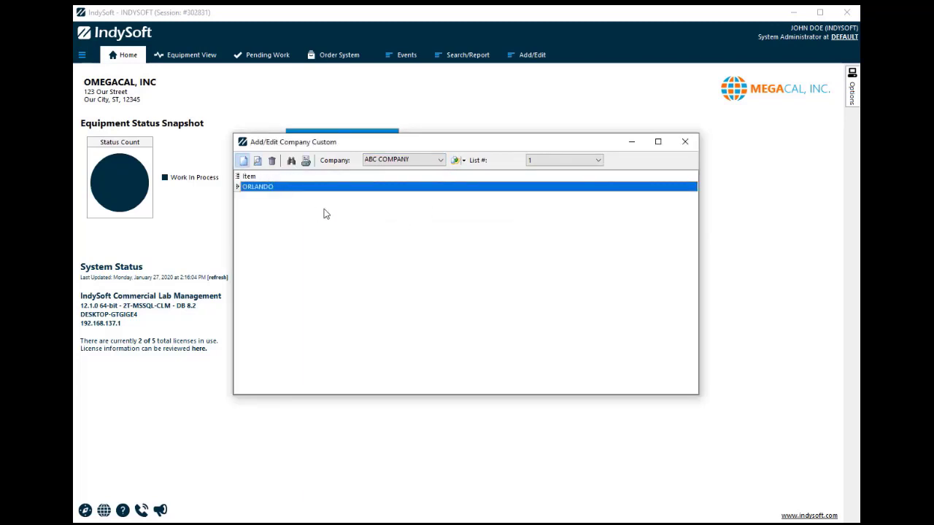
key("Insert")
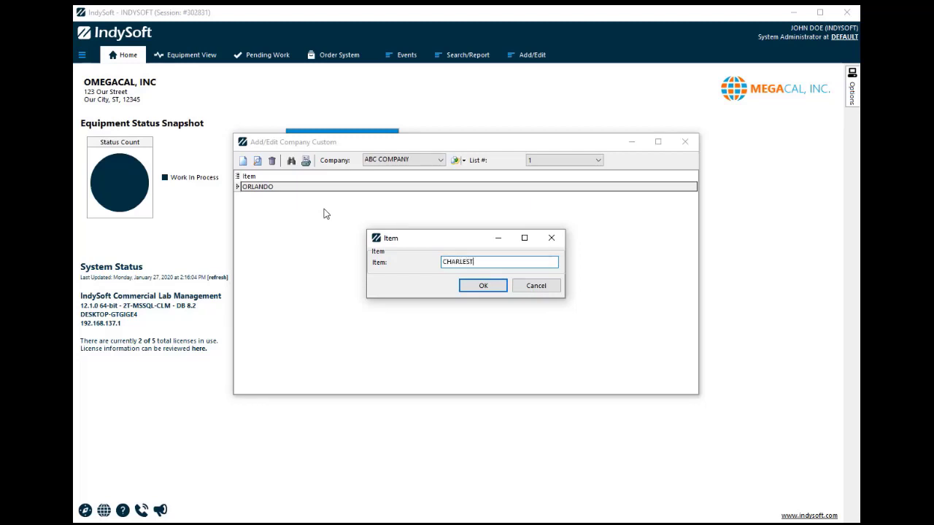
key("Return")
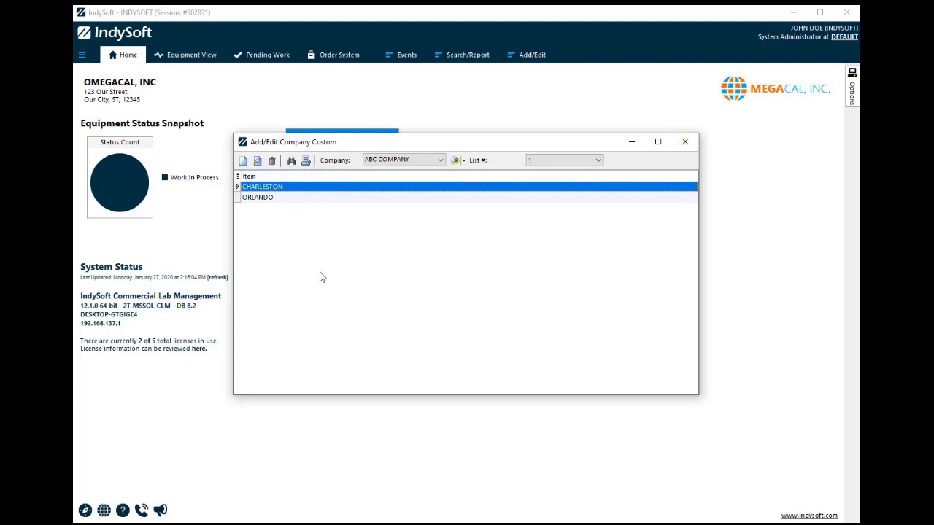
left_click(685, 143)
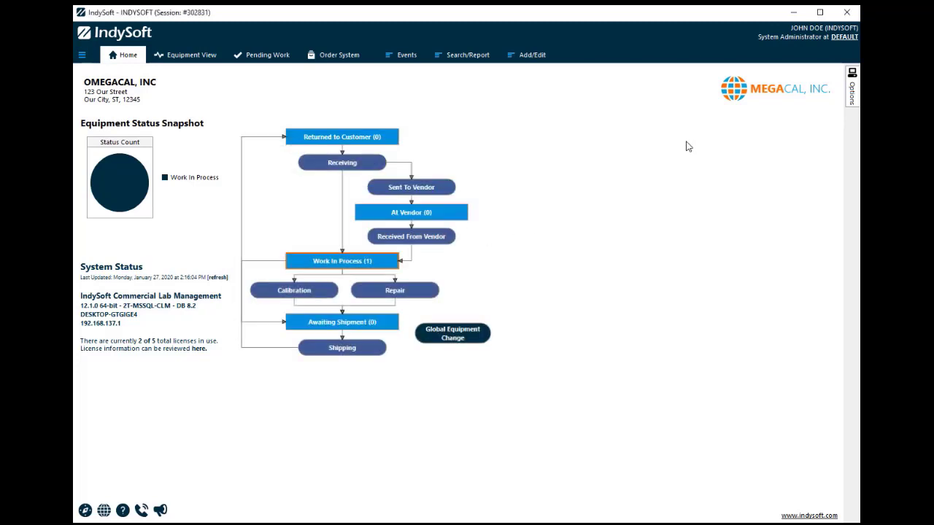
left_click(186, 58)
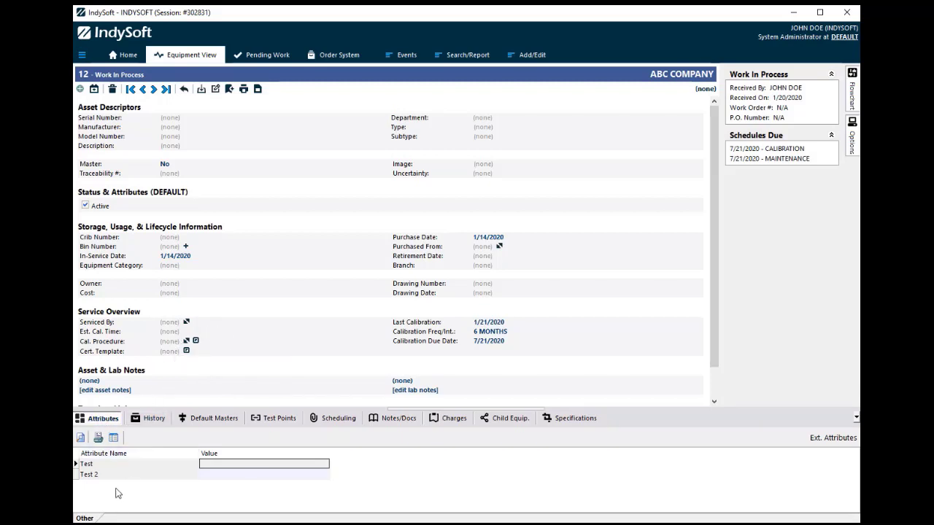
- Open the Extended Attributes tab of the System-Wide preferences
left_click(124, 57)
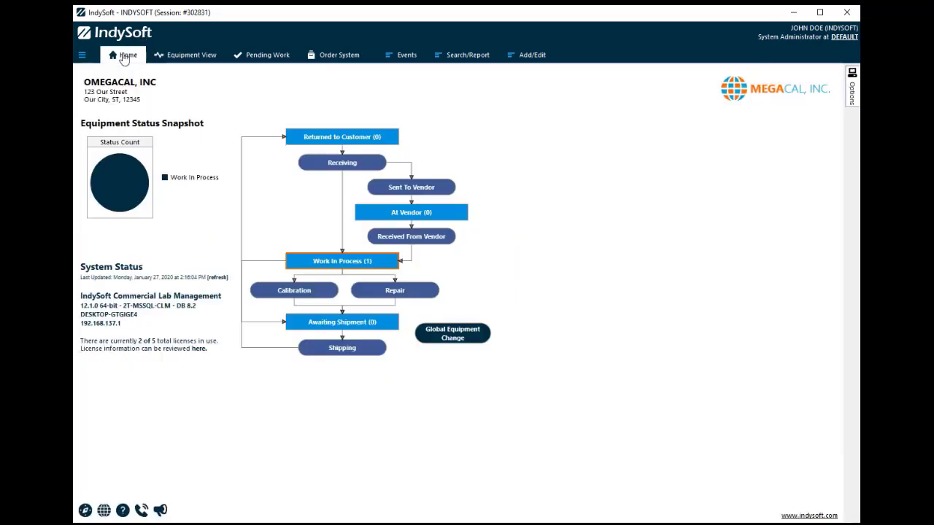
left_click(851, 101)
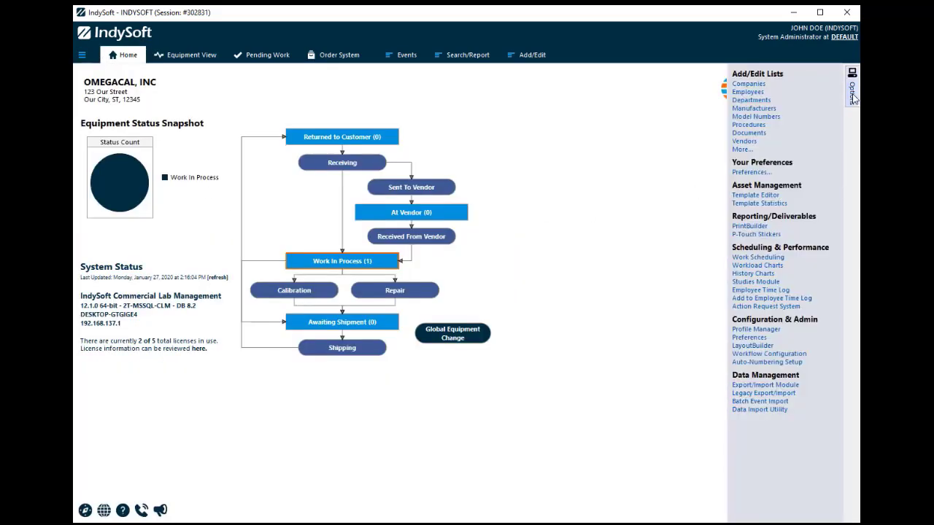
left_click(745, 337)
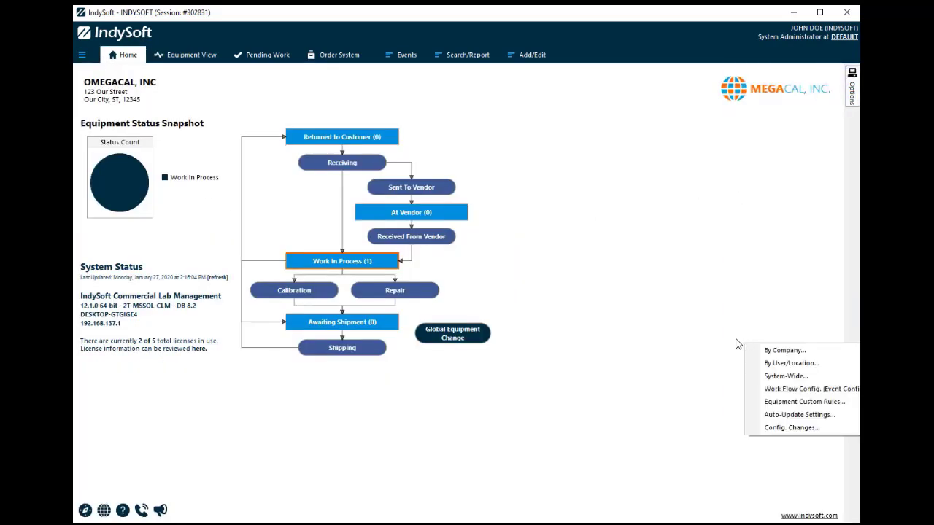
left_click(784, 377)
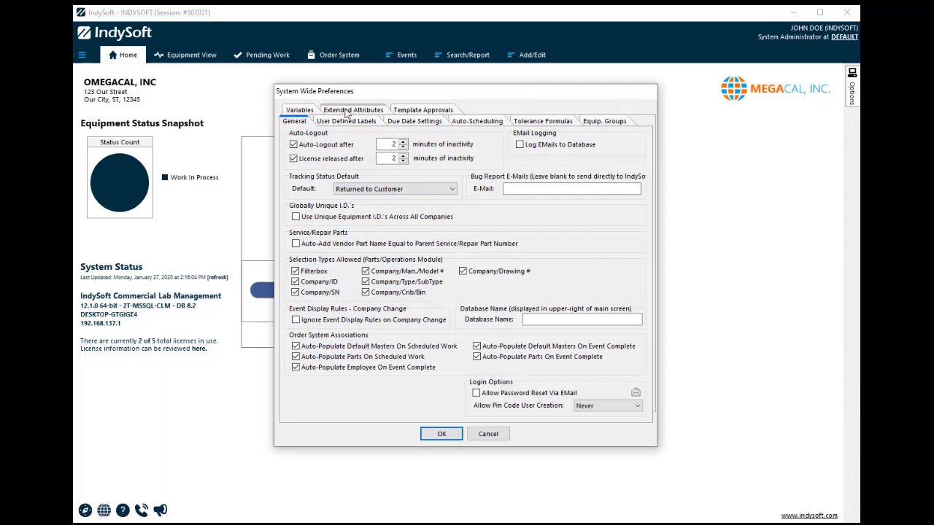
left_click(360, 112)
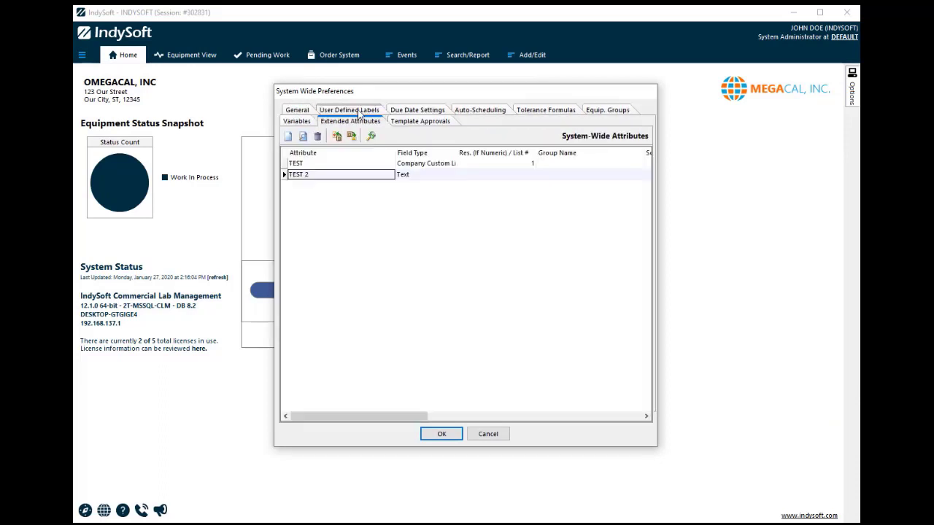
- Delete the TEST 2 and TEST extended attributes
left_click(309, 177)
left_click(317, 137)
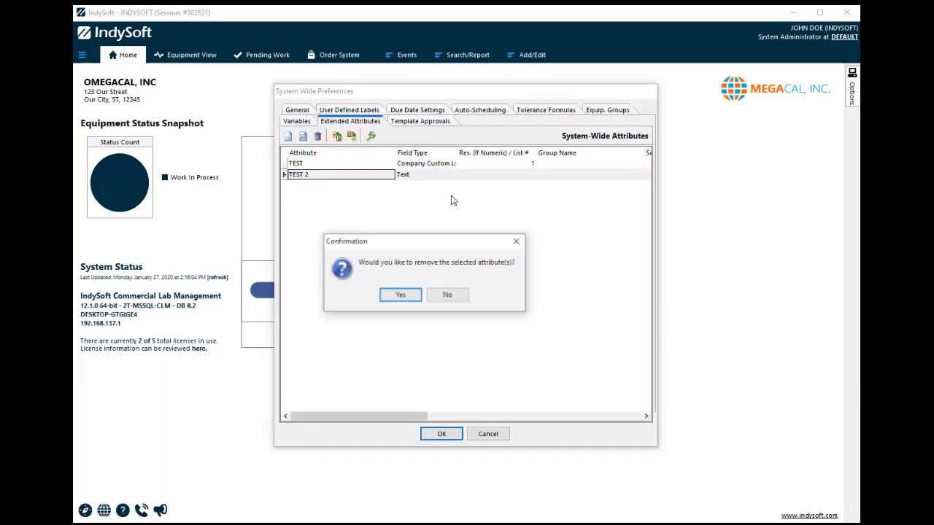
left_click(398, 294)
left_click(317, 136)
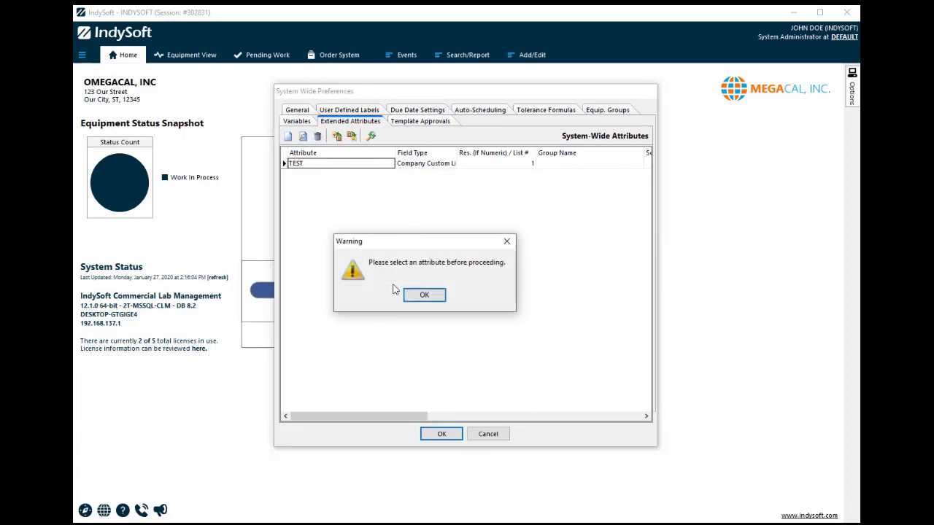
left_click(423, 295)
left_click(321, 164)
left_click(317, 136)
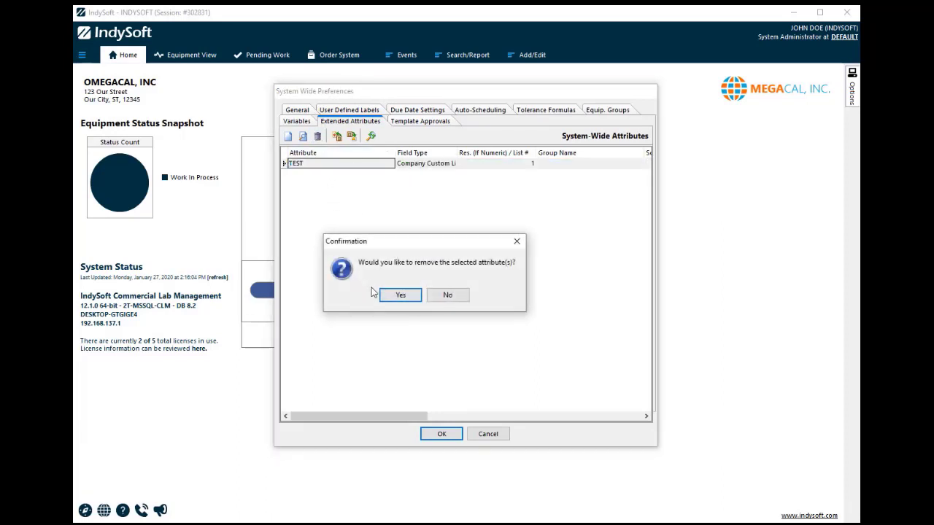
left_click(396, 294)
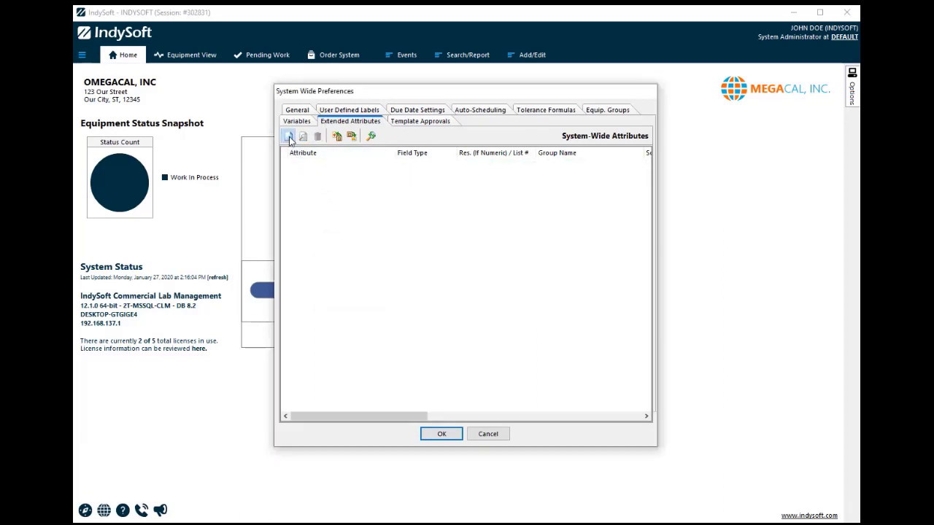
- Create INSPECTION LOCATION as a Company Custom List attribute on list 1, set to Visible - Attribute
left_click(294, 138)
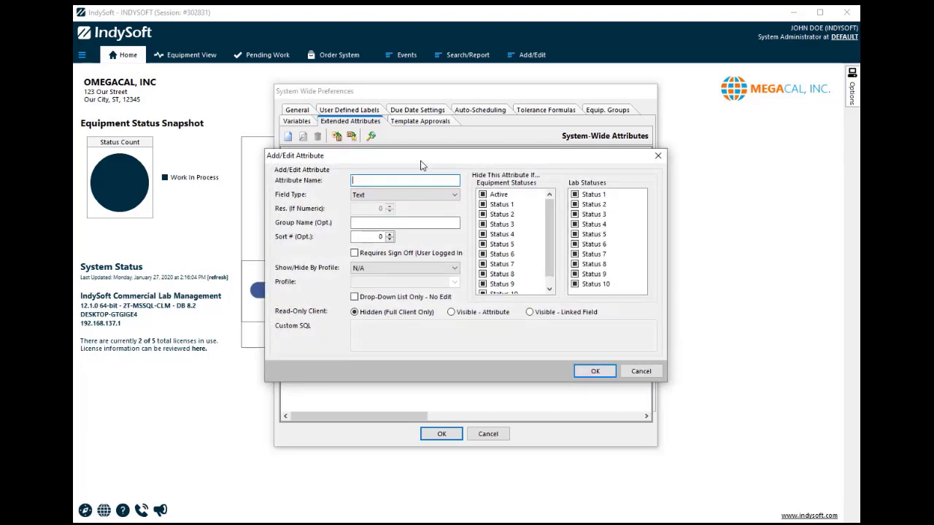
type("INSPECTION LOCATION")
left_click(445, 195)
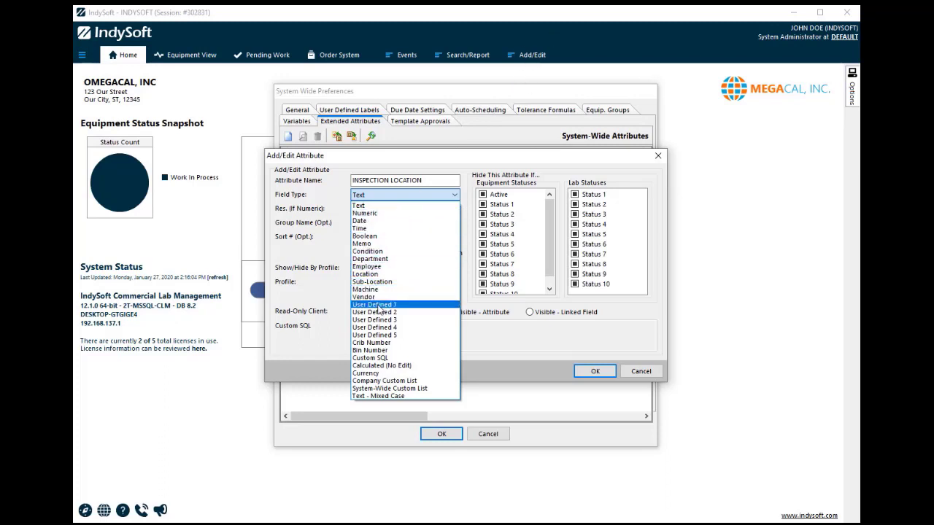
left_click(394, 383)
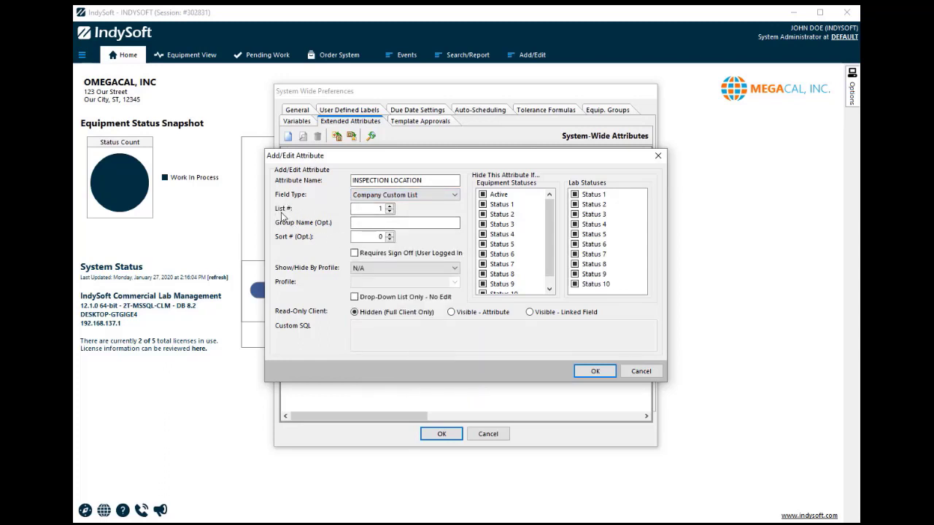
double_click(372, 209)
left_click(452, 312)
left_click(529, 313)
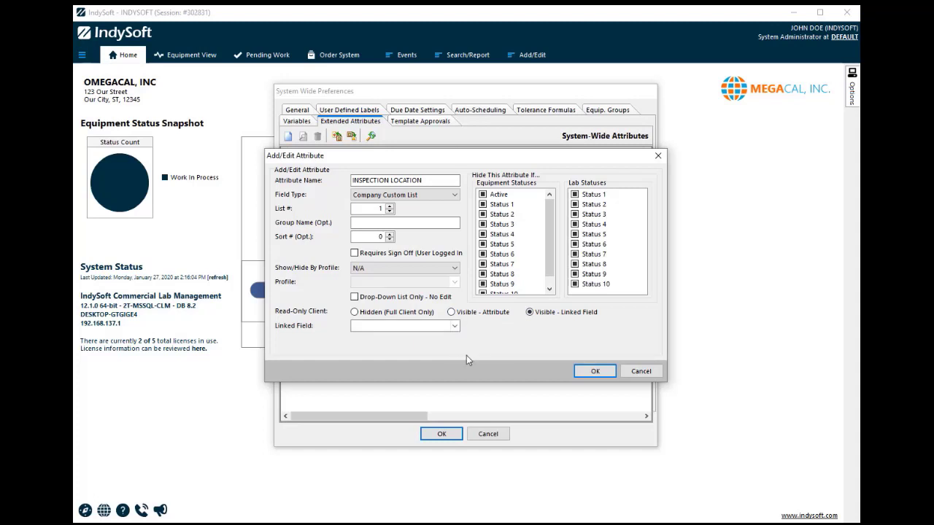
left_click(452, 312)
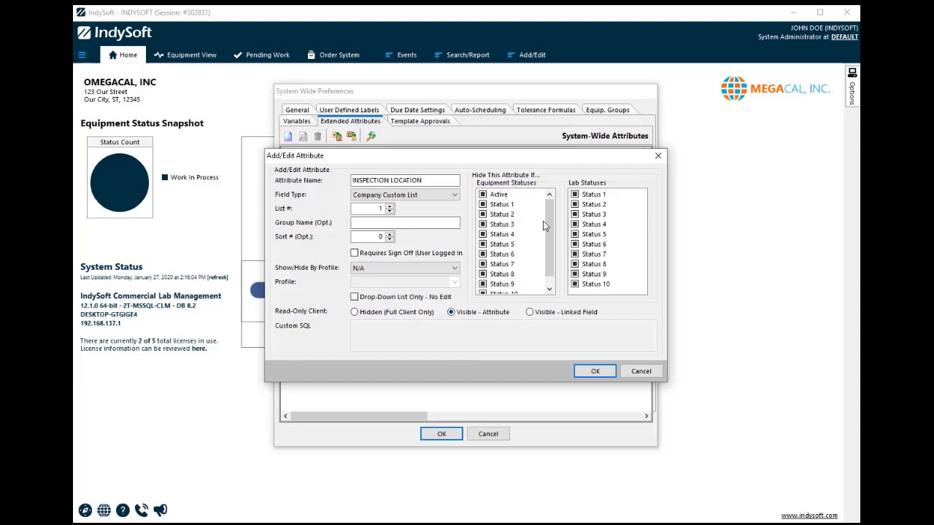
left_click(595, 371)
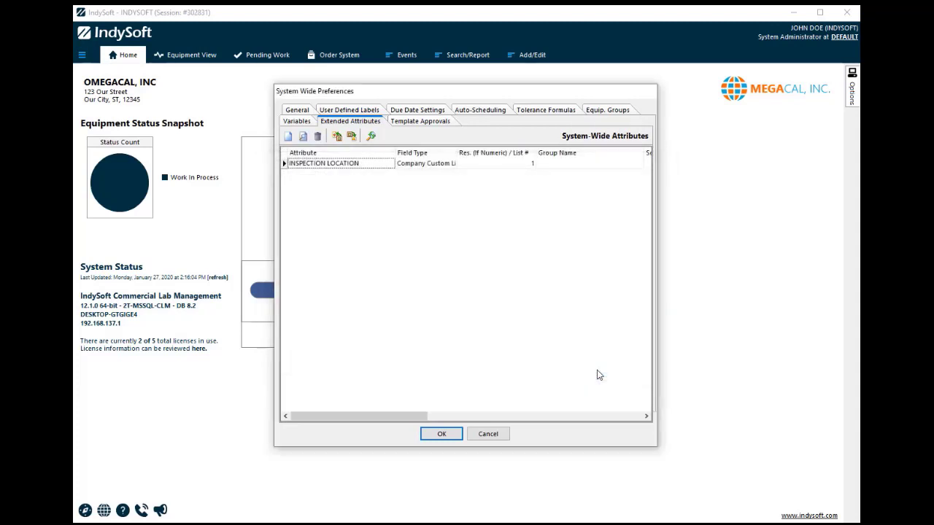
- Save the preferences with template attributes synced, then enlarge the Equipment View attributes panel
left_click(447, 434)
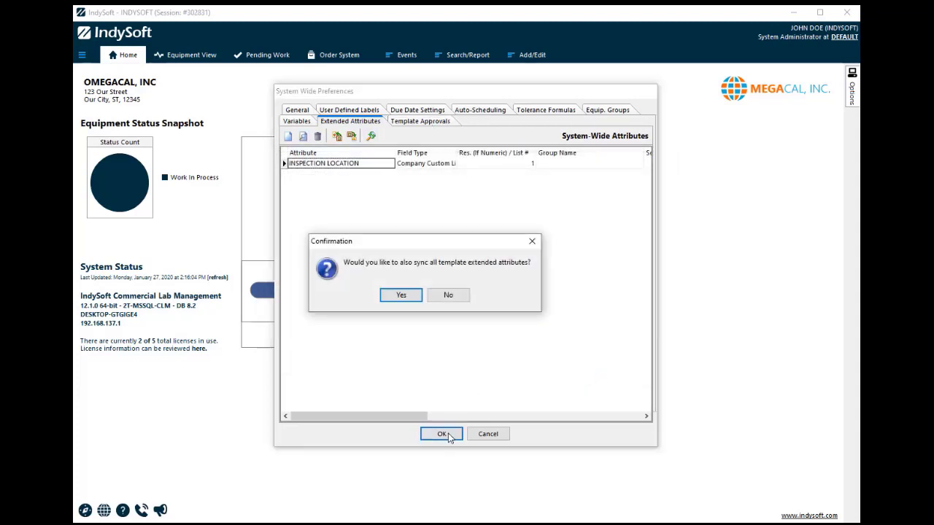
left_click(403, 294)
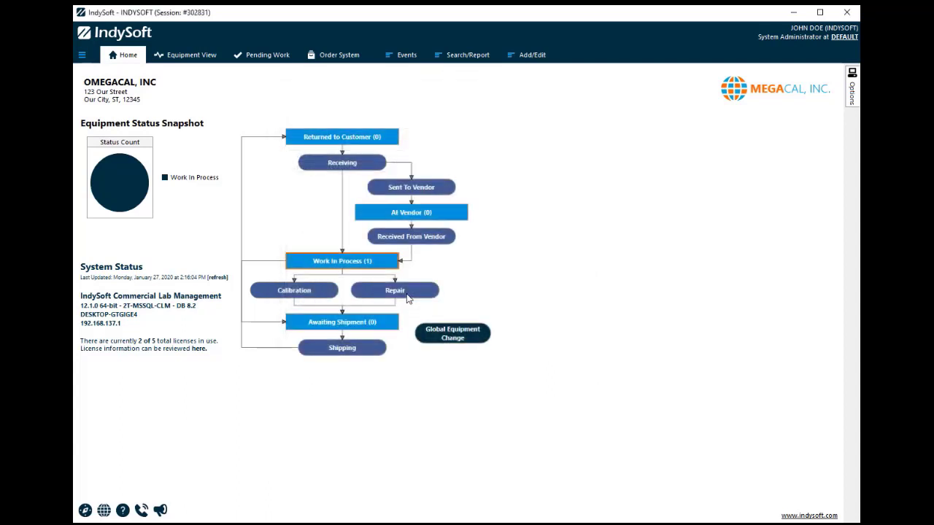
left_click(190, 59)
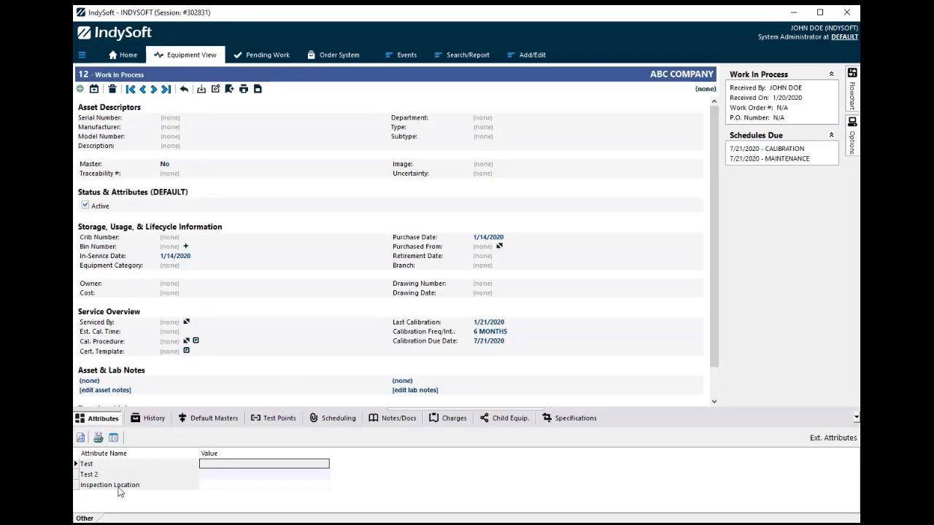
left_click(172, 485)
right_click(487, 26)
key("Escape")
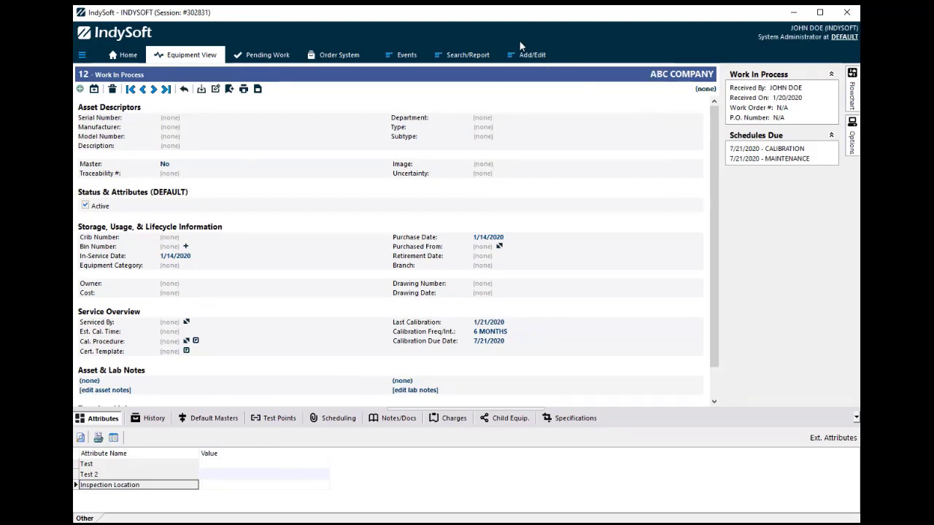
left_click(264, 484)
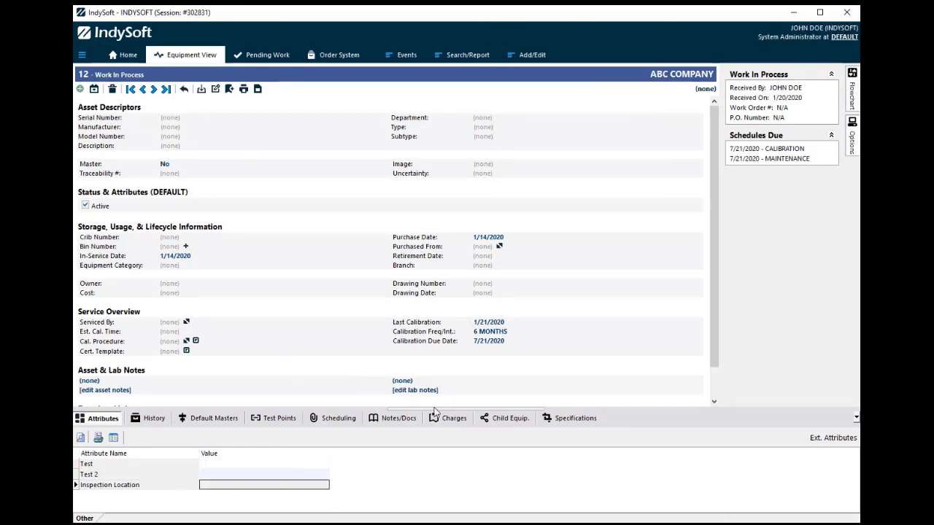
left_click_drag(440, 409, 454, 315)
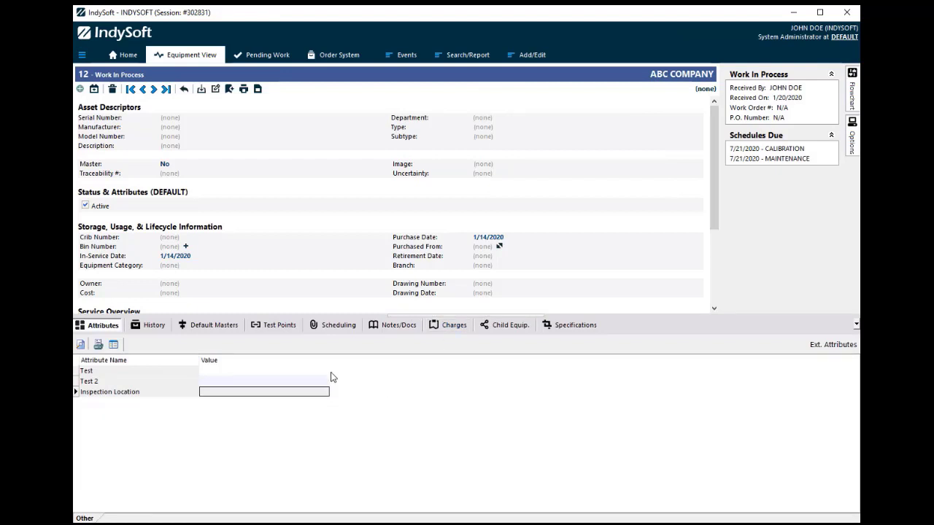
- Check the Inspection Location dropdown choices without changing the value
double_click(236, 393)
left_click(545, 270)
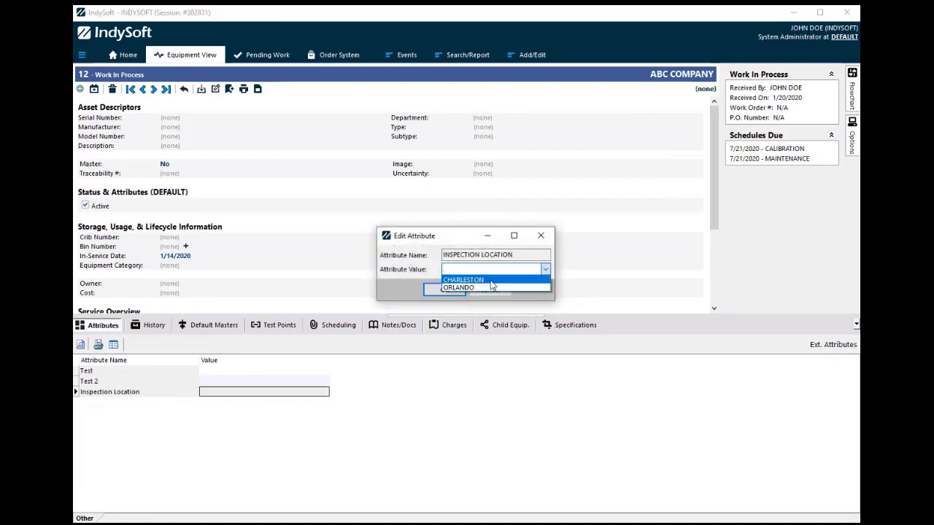
left_click(477, 267)
left_click(489, 290)
- Review the Company Custom Lists from Add/Edit > Companies, then close it
left_click(532, 55)
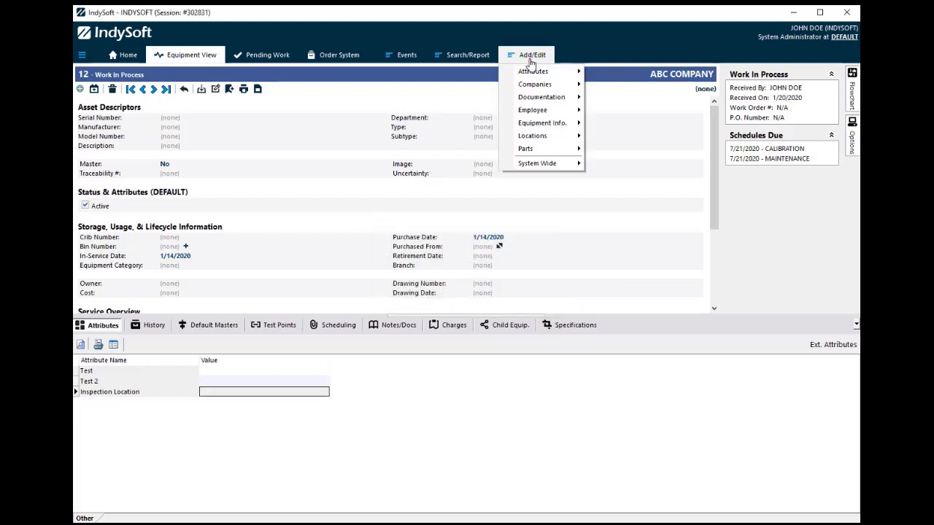
mouse_move(548, 88)
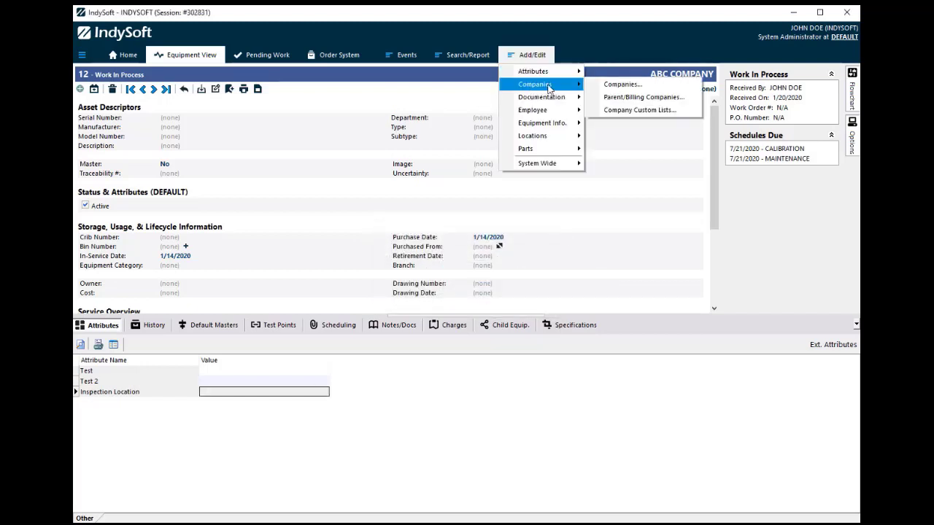
left_click(621, 111)
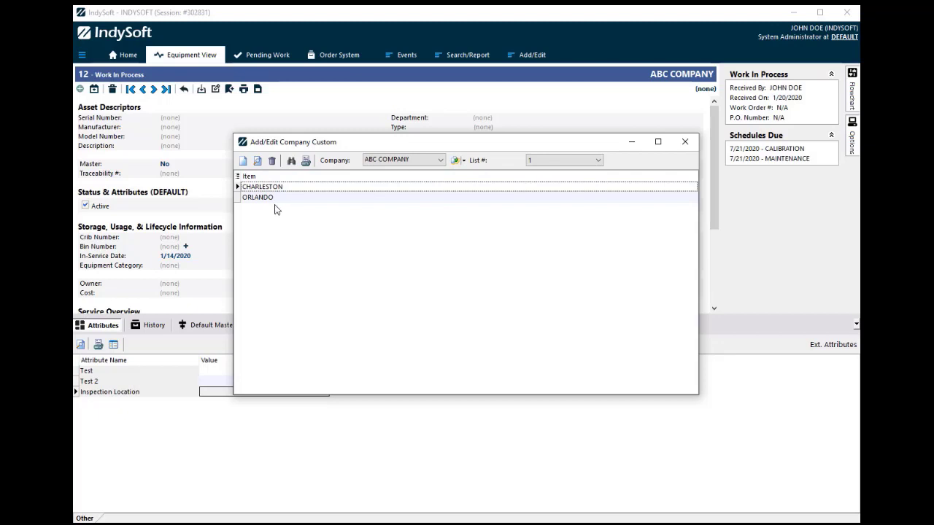
left_click(684, 142)
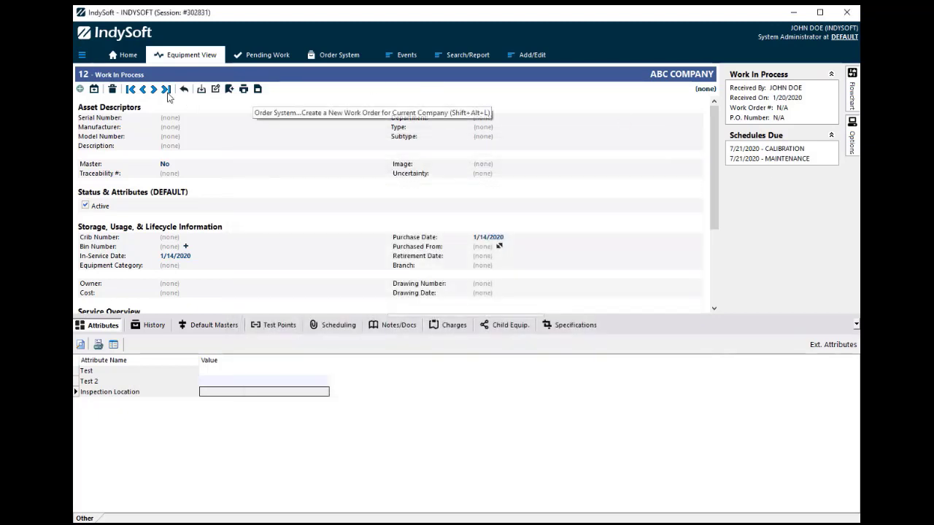
- Open the Workflow Configuration wizard at step 18, Event Attributes
left_click(129, 58)
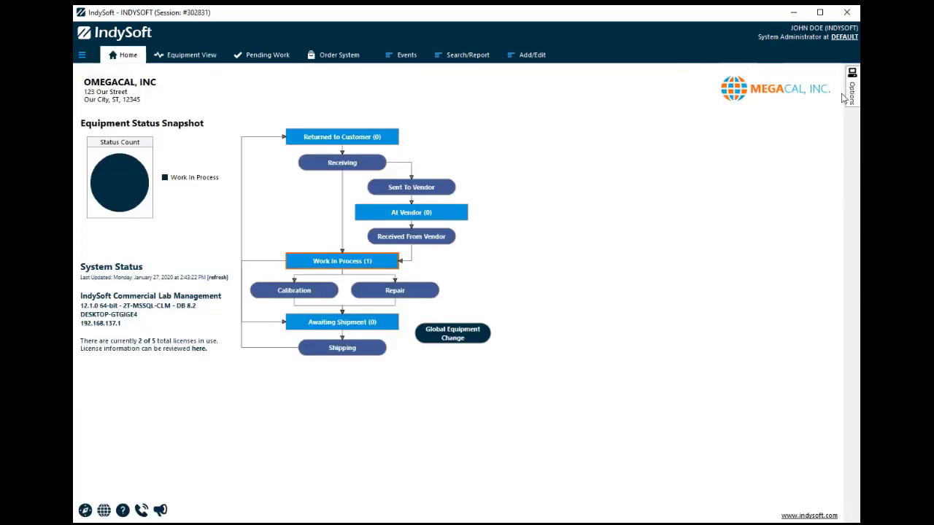
left_click(851, 98)
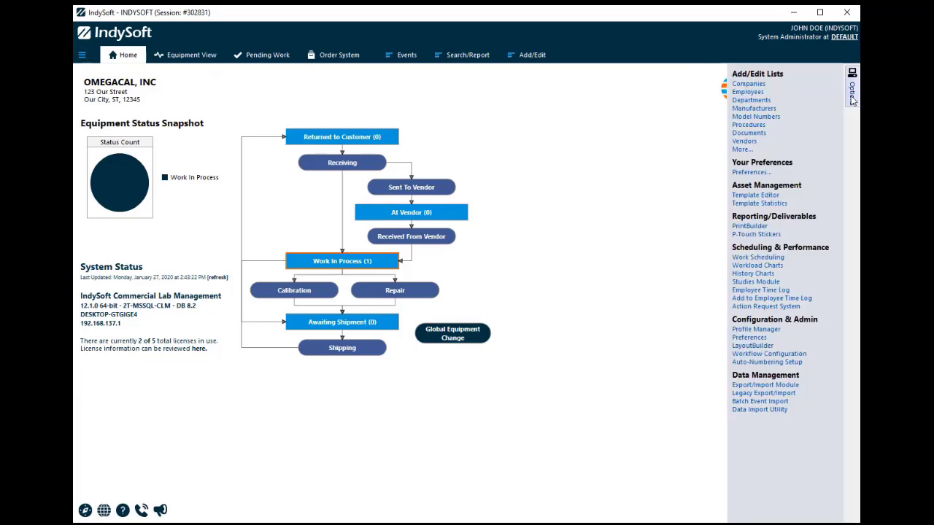
left_click(784, 357)
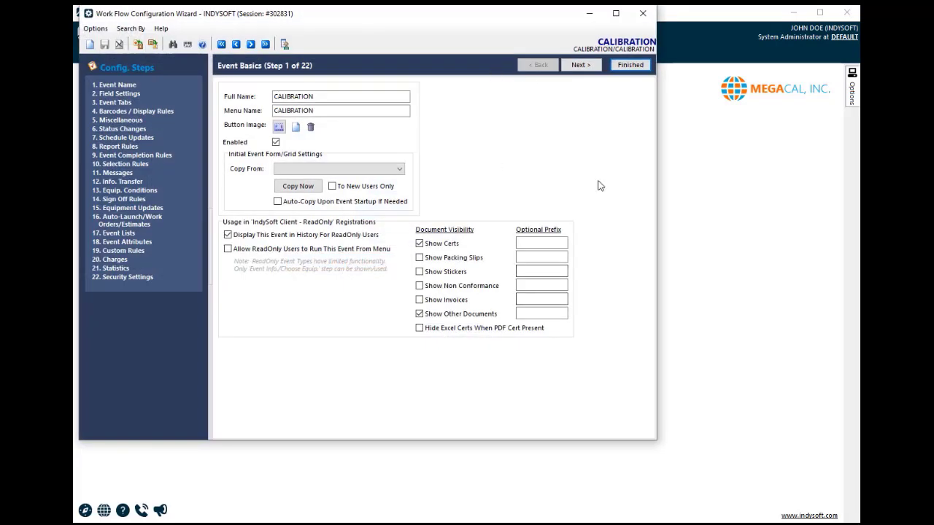
left_click(117, 242)
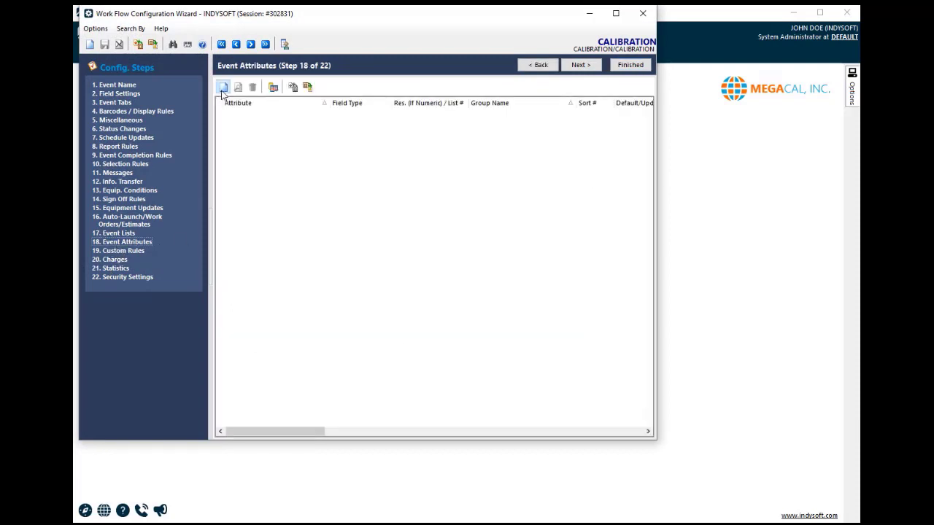
- Start a new event attribute with Field Type Company Custom List, list 1
double_click(277, 195)
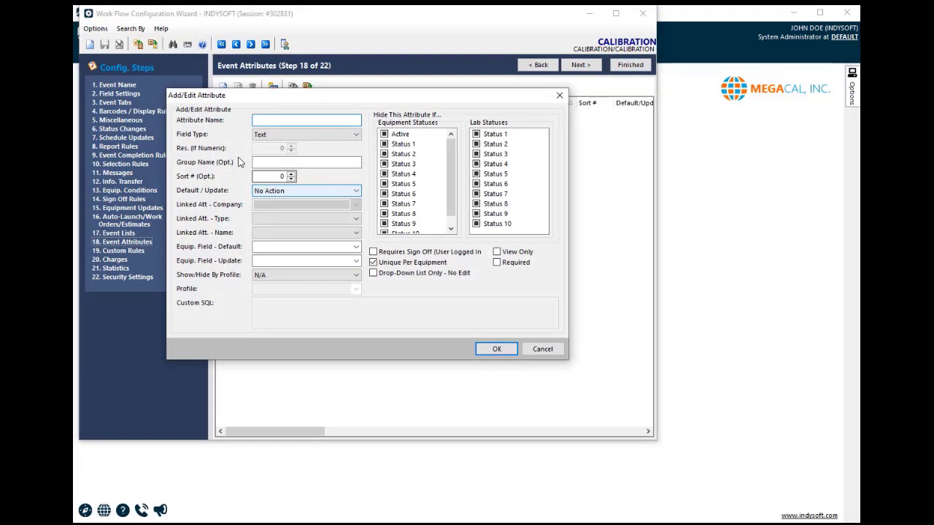
left_click(352, 135)
left_click(306, 350)
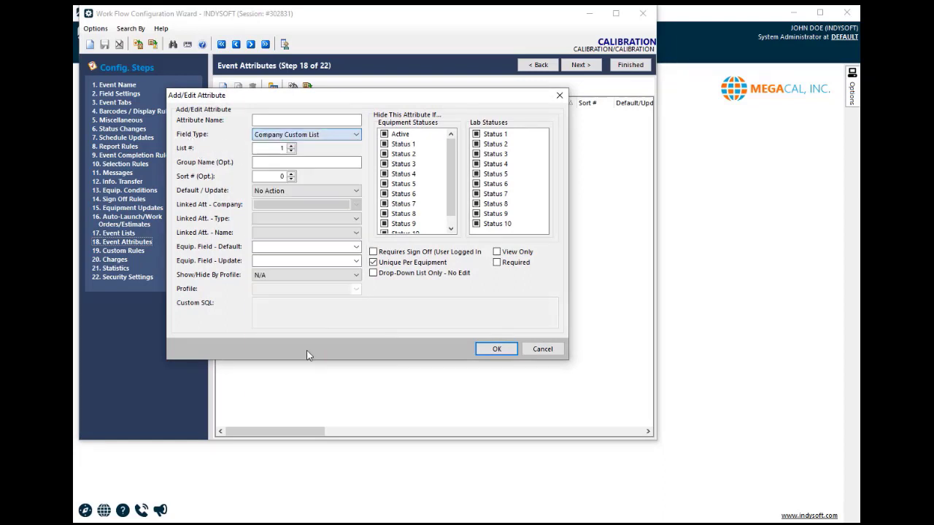
key("Tab")
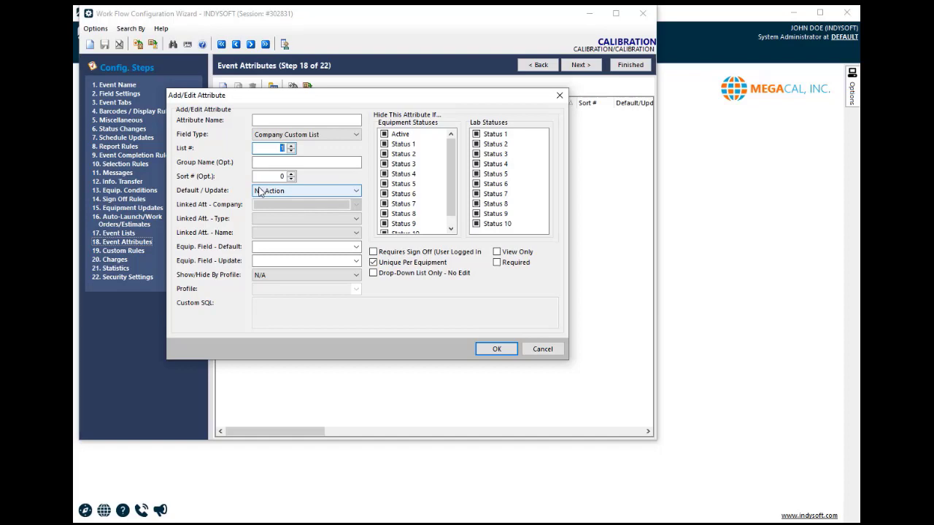
left_click_drag(335, 99, 412, 119)
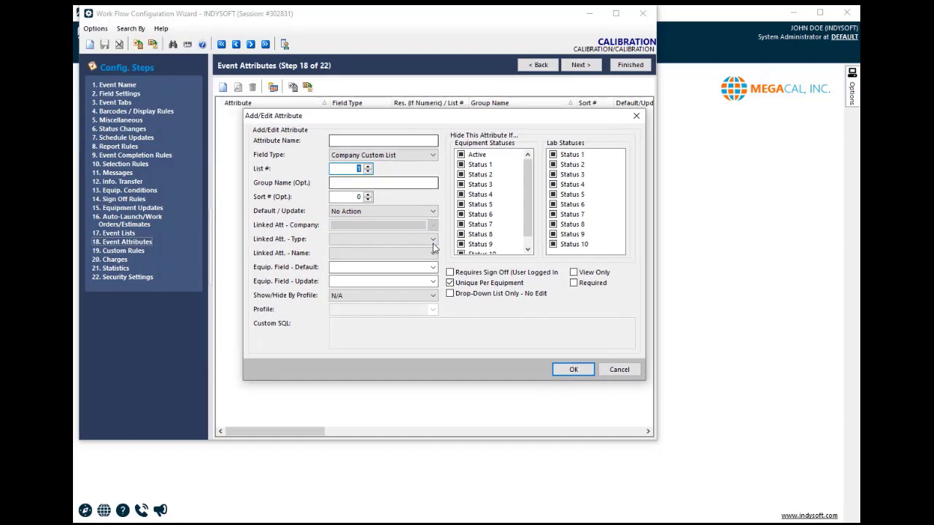